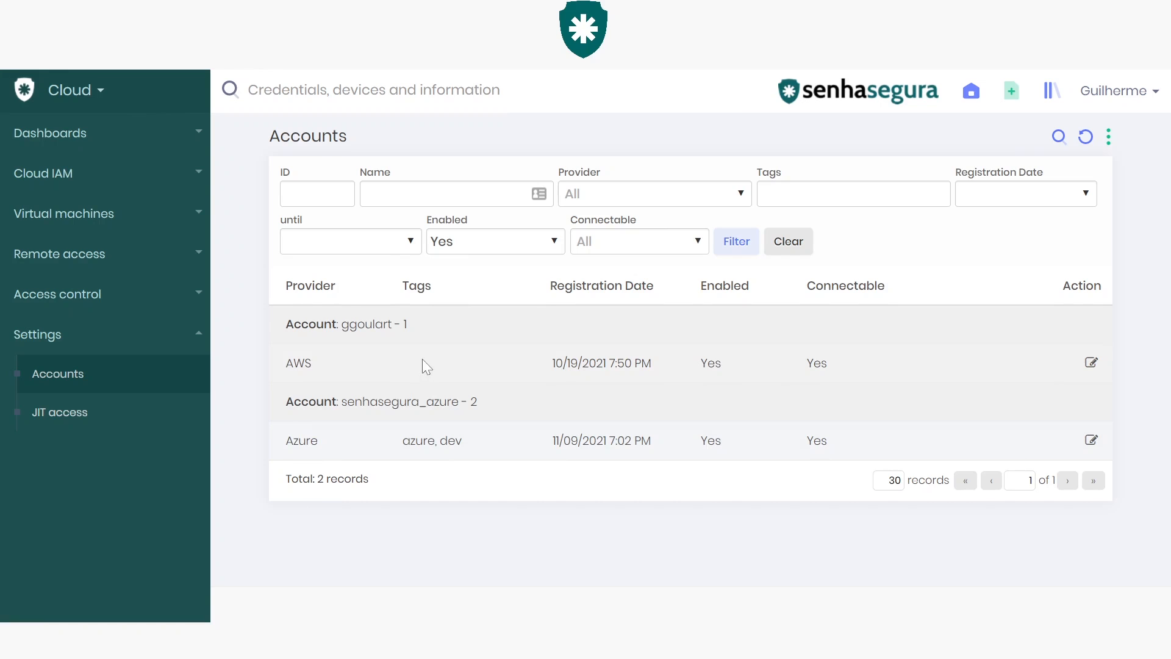
pyautogui.doubleClick(313, 363)
pyautogui.moveTo(319, 441); pyautogui.dragTo(286, 441)
pyautogui.click(328, 533)
# Step: Start creating a new service account from the Cloud IAM service accounts list
pyautogui.click(119, 187)
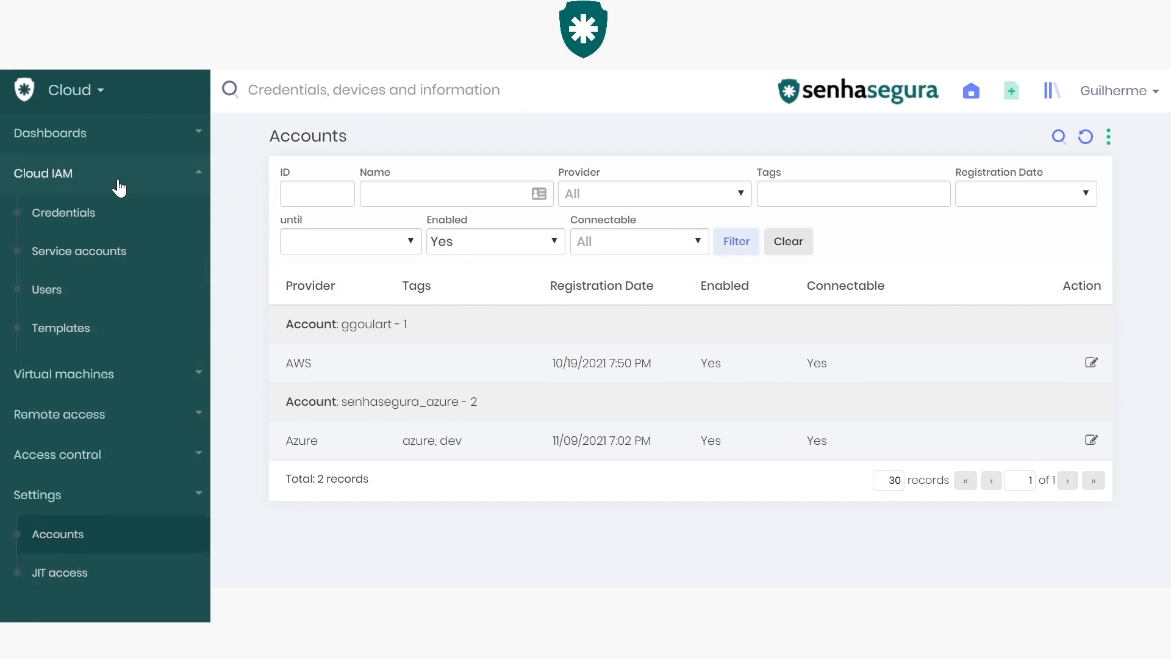
pyautogui.click(107, 260)
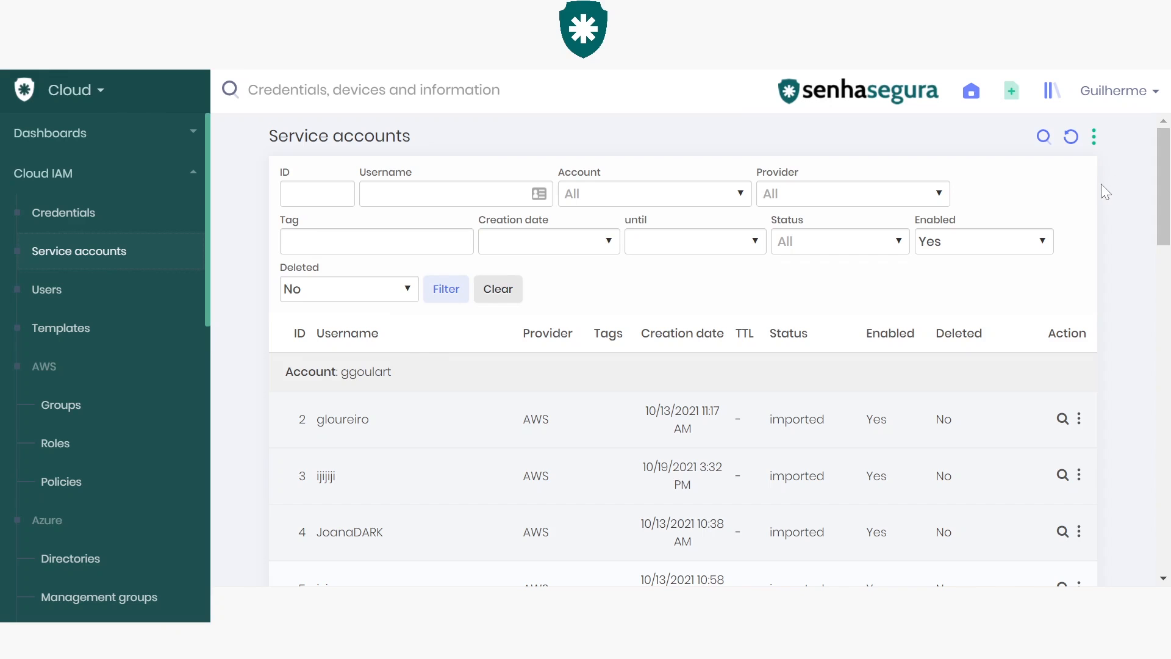
pyautogui.click(1094, 136)
pyautogui.click(1081, 176)
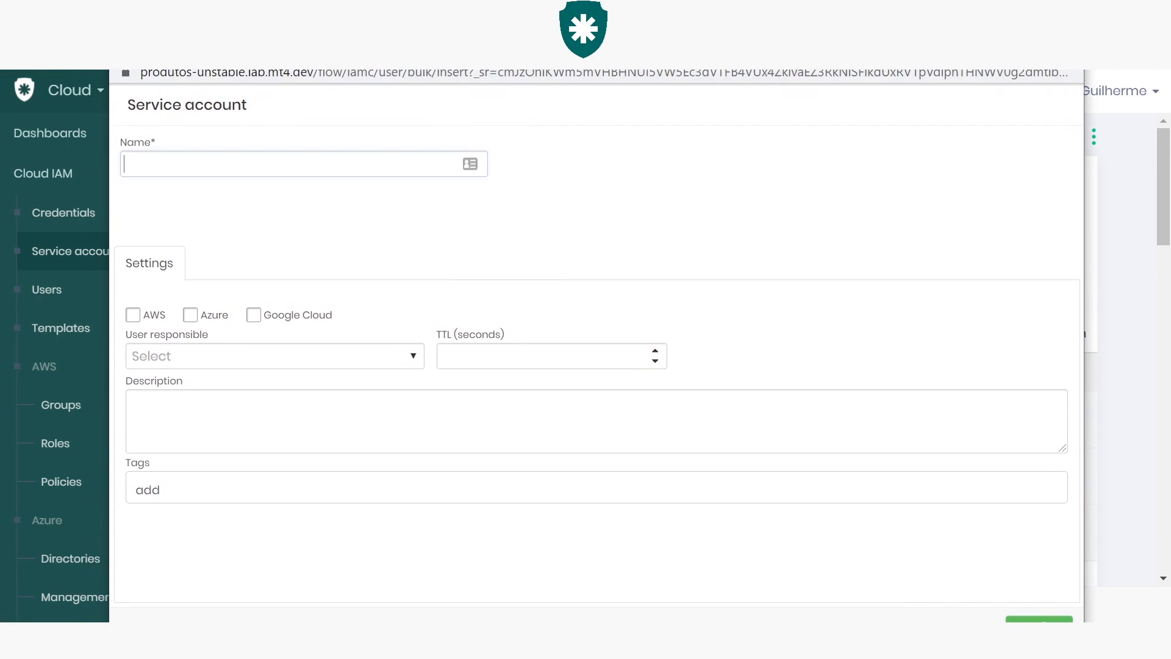
# Step: Name the service account senhasegura_multicloud_service and enable AWS and Azure as its providers
pyautogui.write('segura')
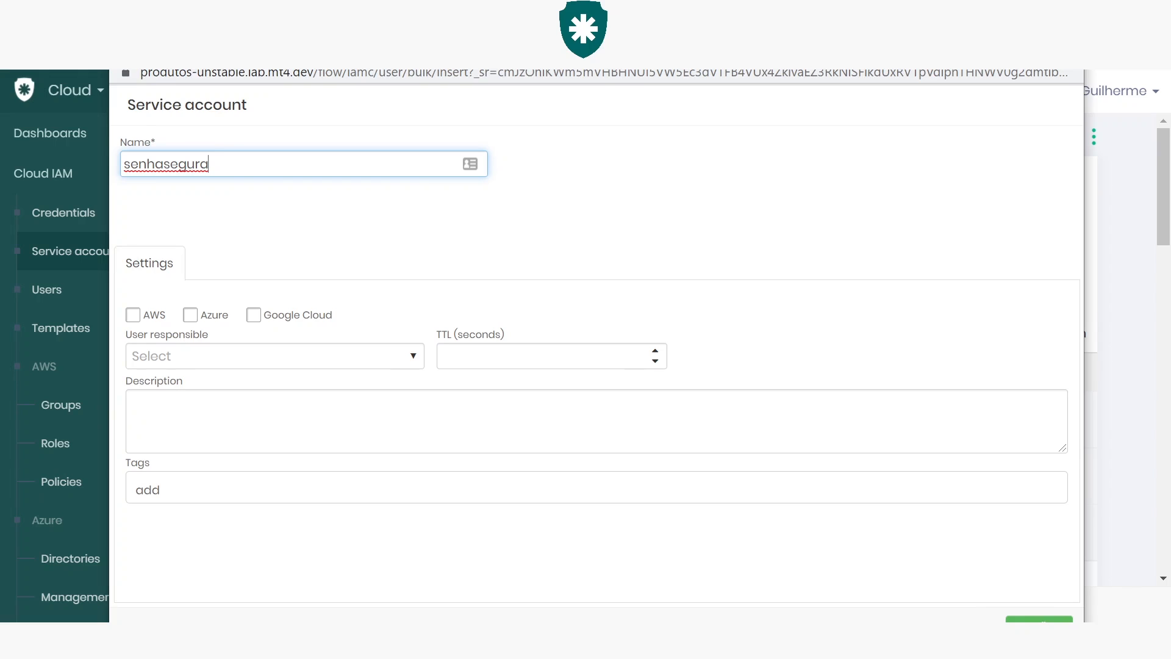
pyautogui.write('_multicloud')
pyautogui.press('BackSpace')
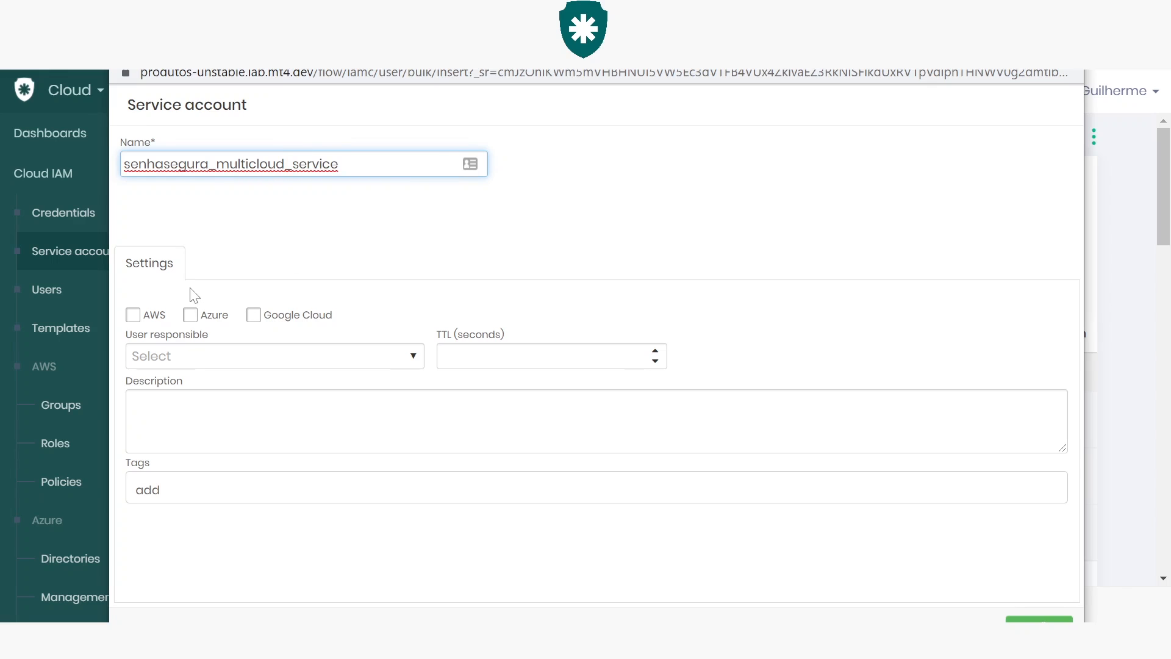
pyautogui.click(133, 316)
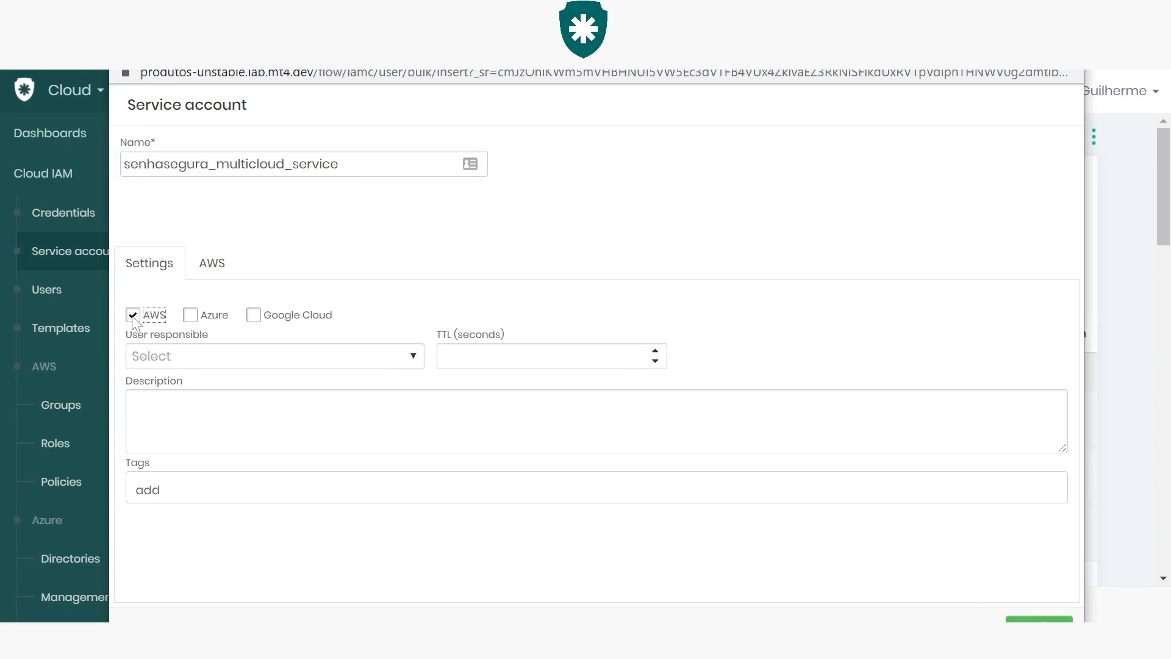
pyautogui.click(189, 316)
pyautogui.click(419, 360)
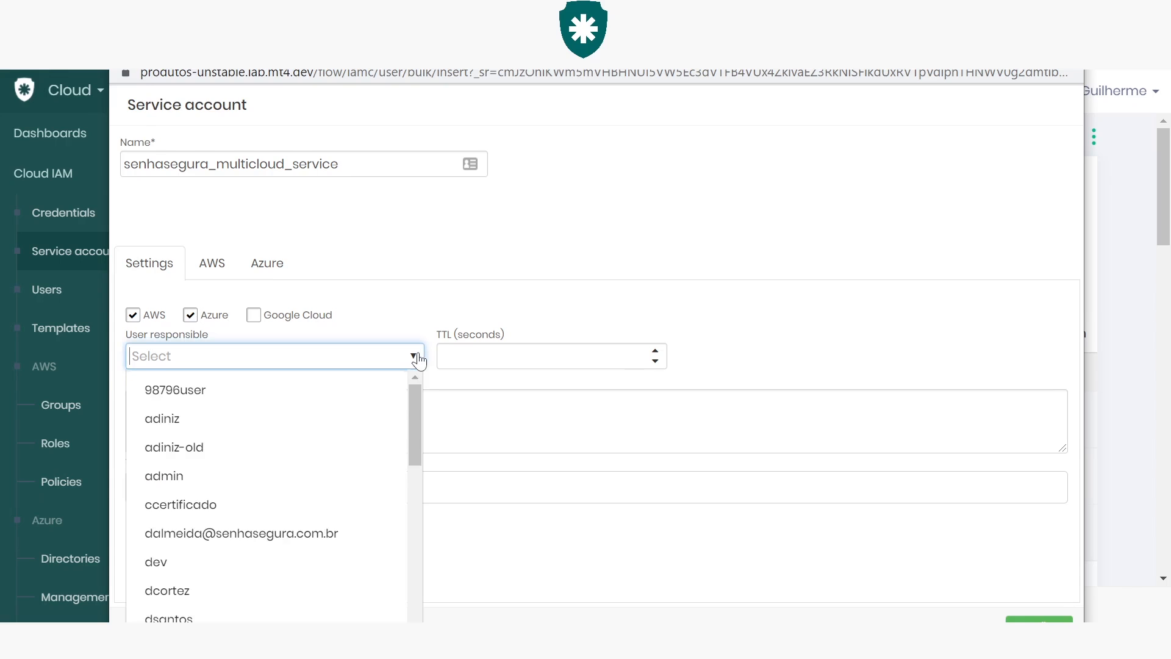
pyautogui.click(419, 360)
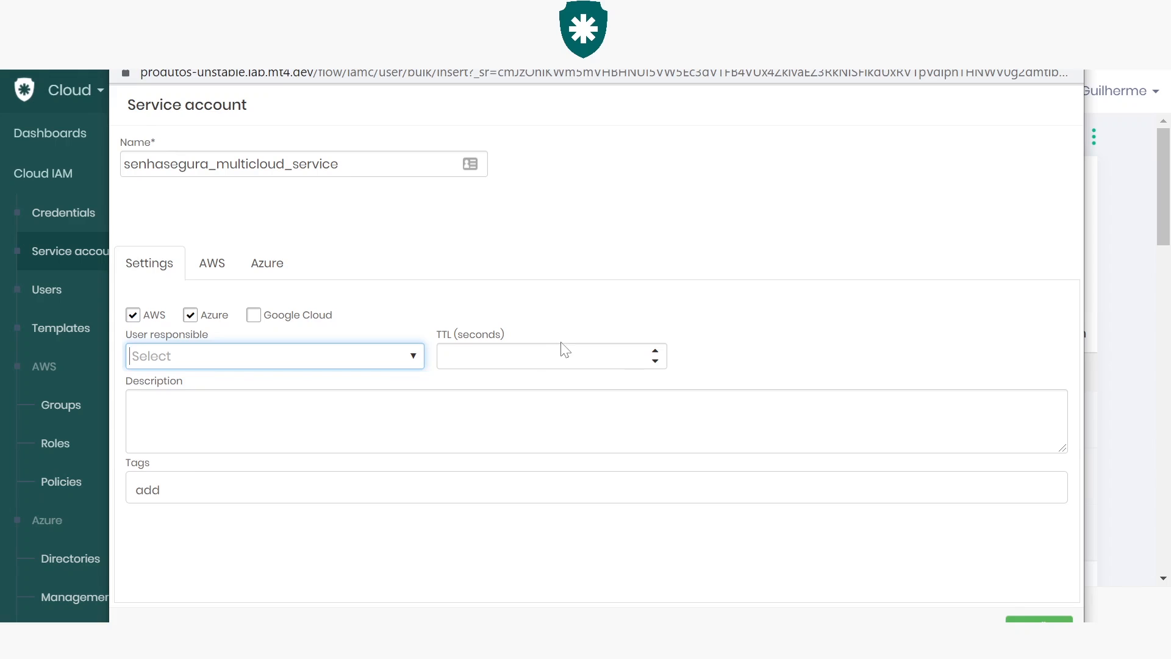
pyautogui.click(610, 357)
# Step: Enter "test cloud" as the service account's description
pyautogui.click(133, 403)
pyautogui.write('test')
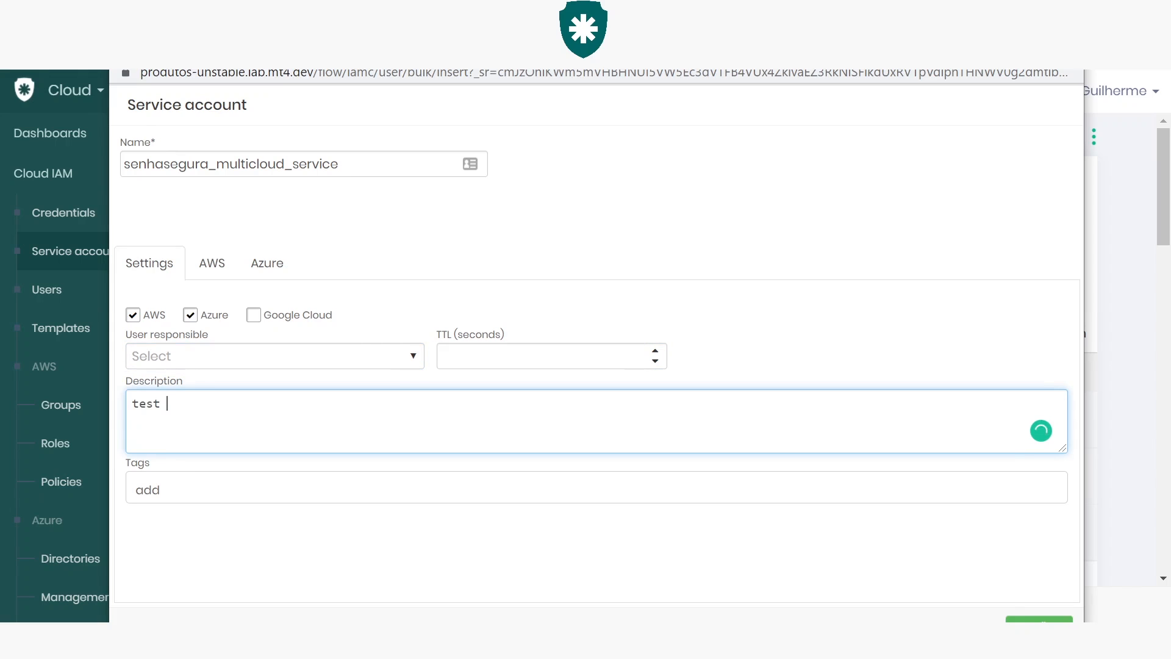
pyautogui.write(' cloud')
# Step: Add the tags azure, aws and account to the service account
pyautogui.click(294, 498)
pyautogui.write('azure')
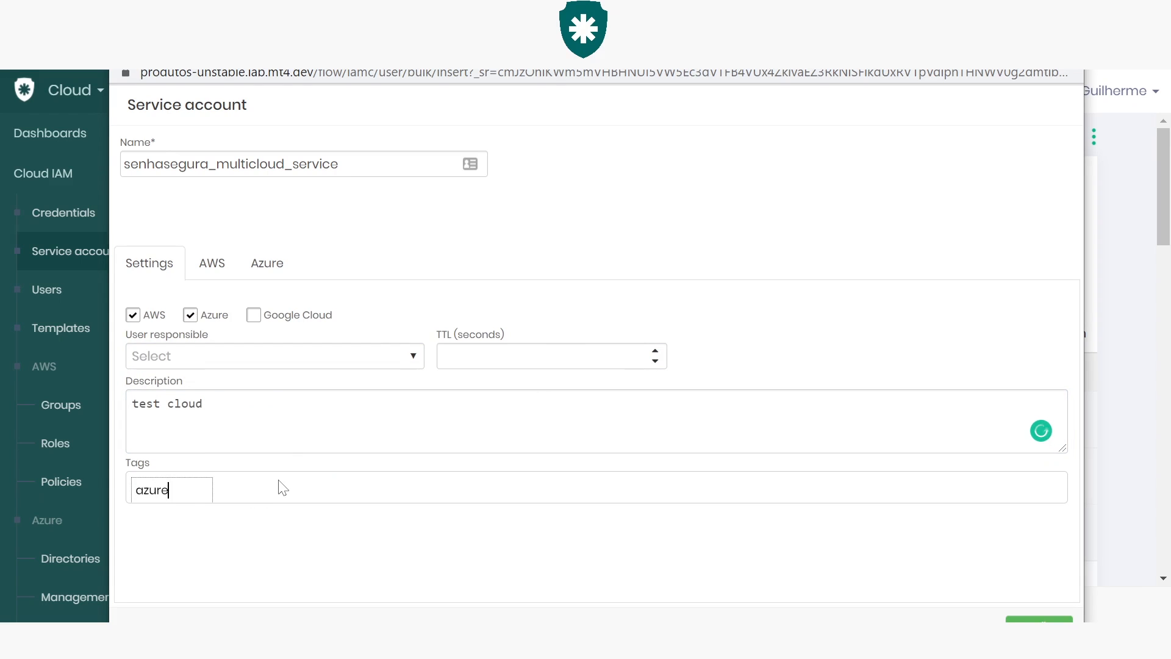
pyautogui.press('Return')
pyautogui.write('aws')
pyautogui.press('Return')
pyautogui.write('account-serv')
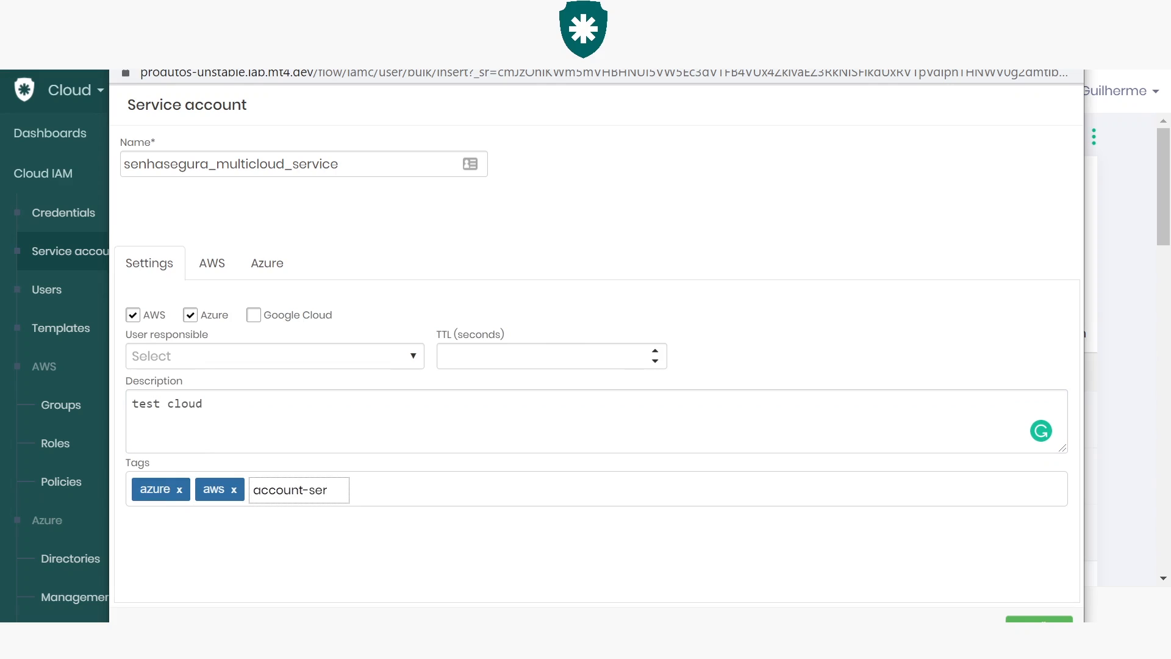
pyautogui.press('Return')
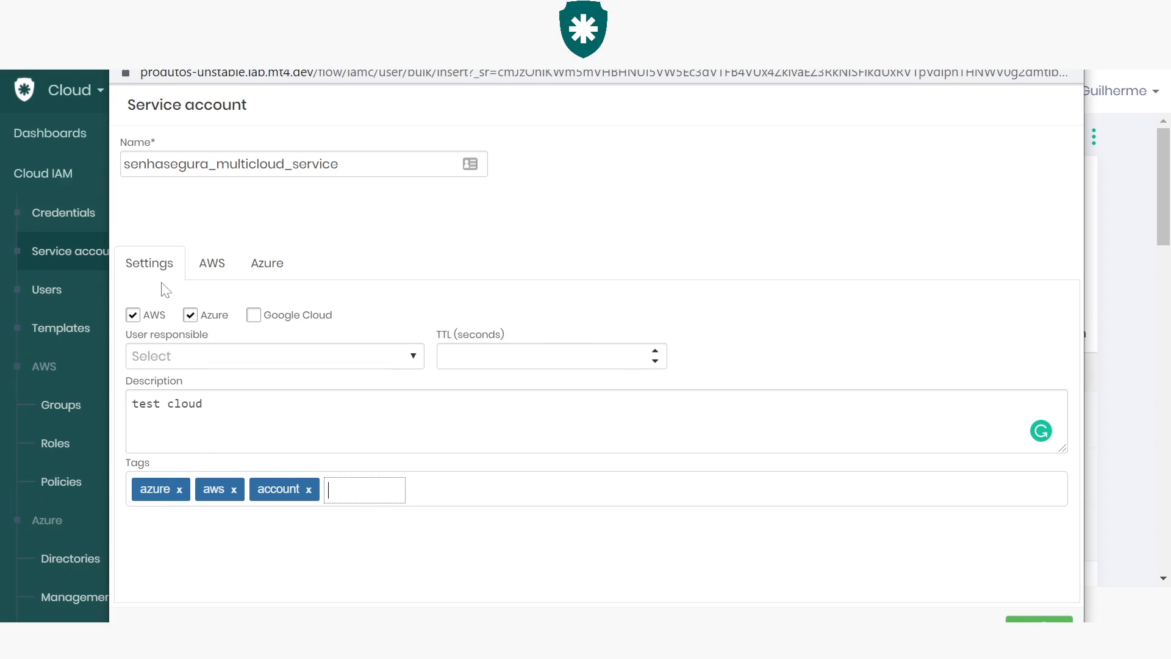
# Step: Add an account entry to the service account's AWS settings and choose the only available AWS account
pyautogui.click(210, 274)
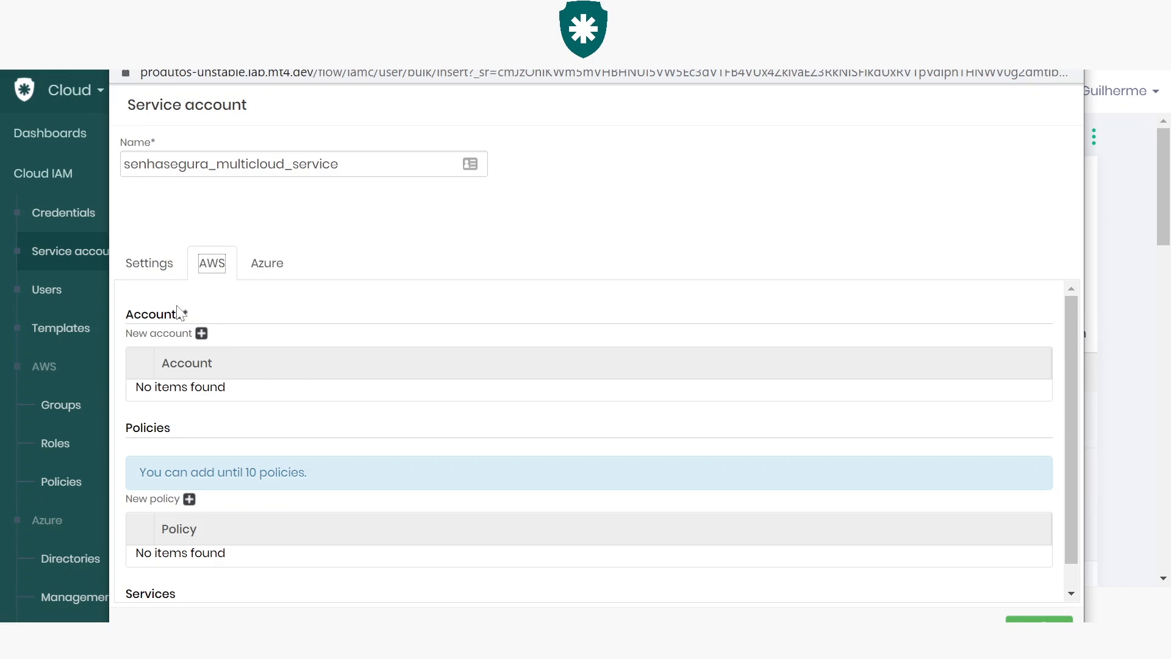
pyautogui.scroll(-1, 216, 296)
pyautogui.scroll(1, 204, 317)
pyautogui.click(202, 333)
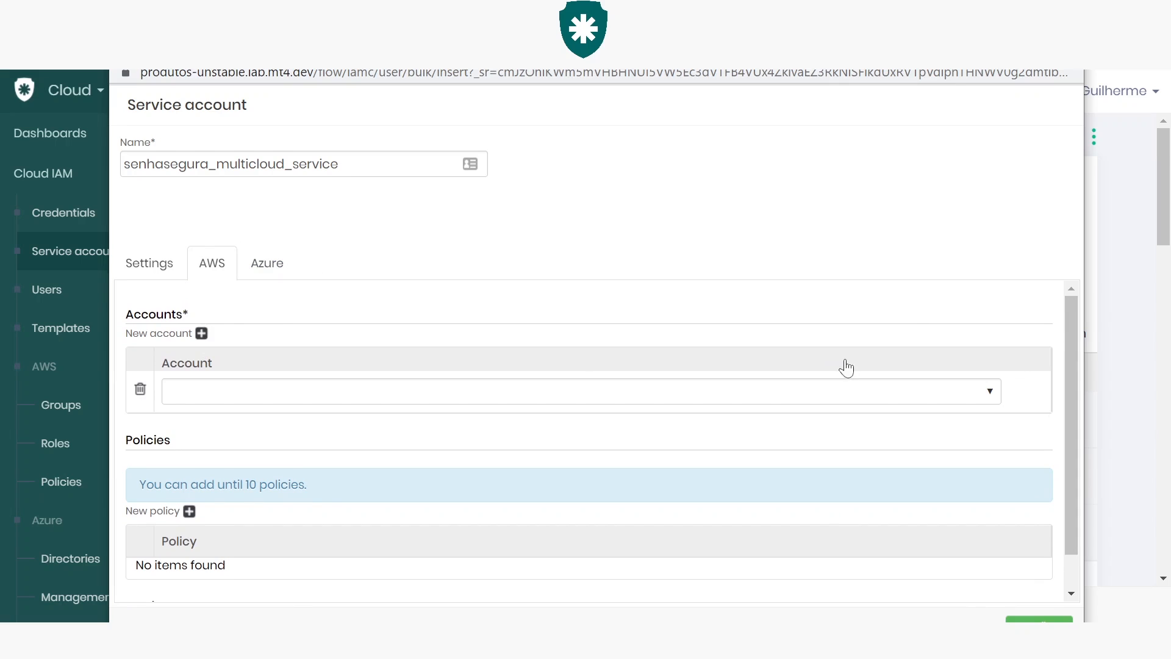
pyautogui.click(986, 397)
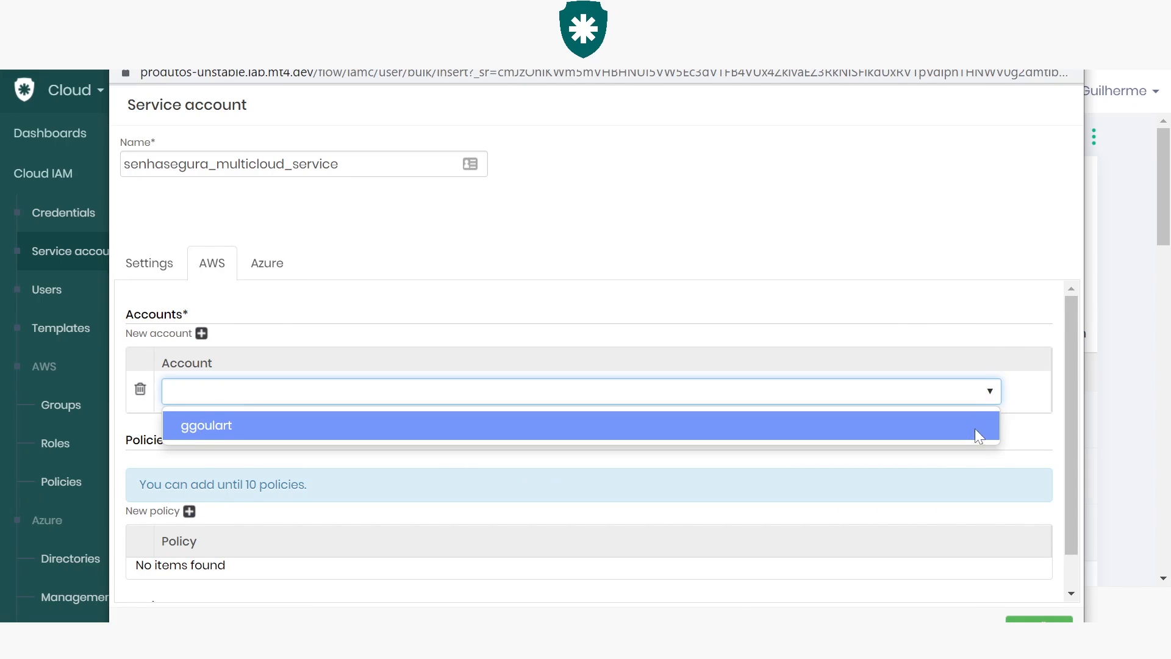
pyautogui.click(975, 428)
# Step: Add AmazonChimeTranscriptionServiceLinkedRolePolicy as the first AWS policy of the service account
pyautogui.scroll(-1, 274, 410)
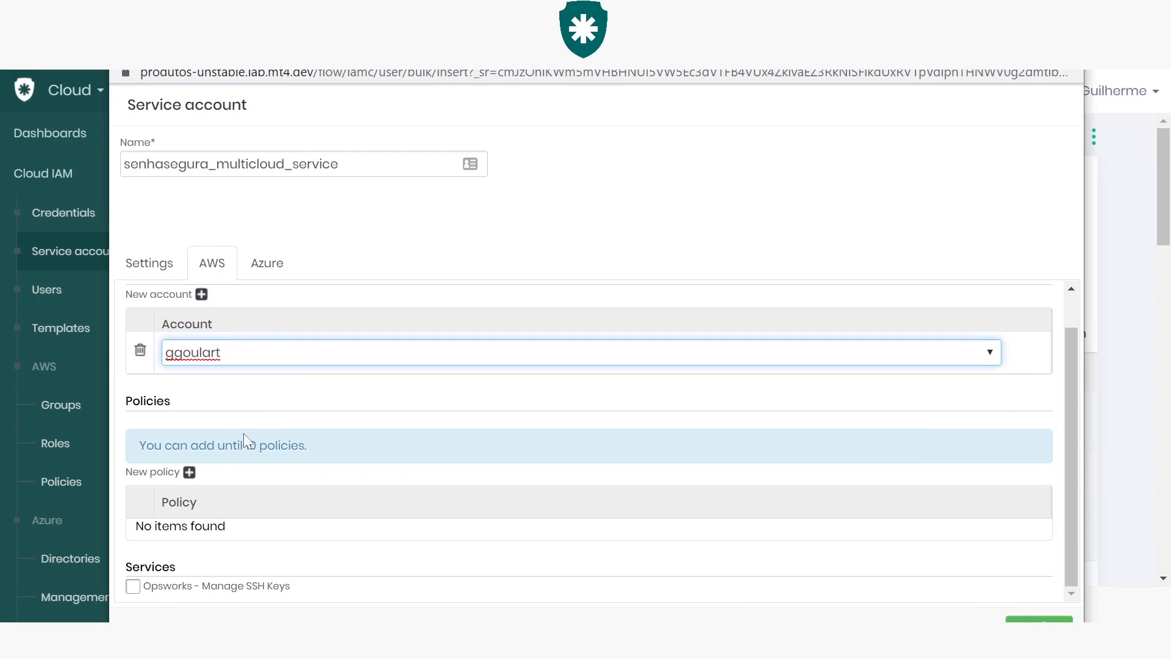
pyautogui.click(189, 473)
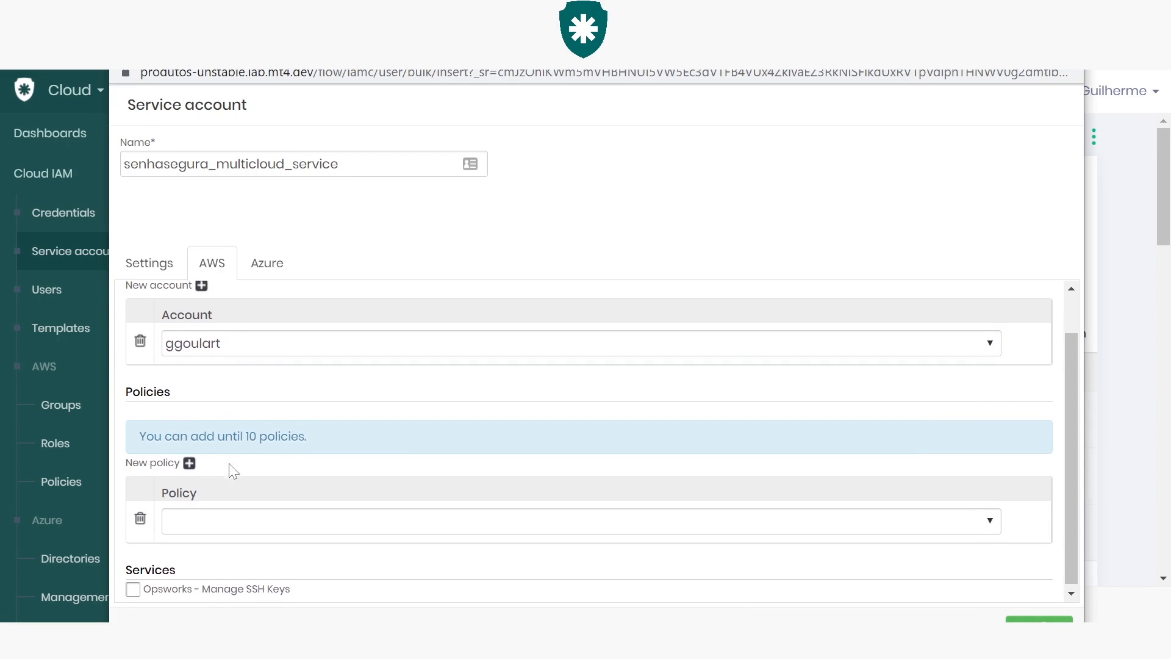
pyautogui.click(989, 519)
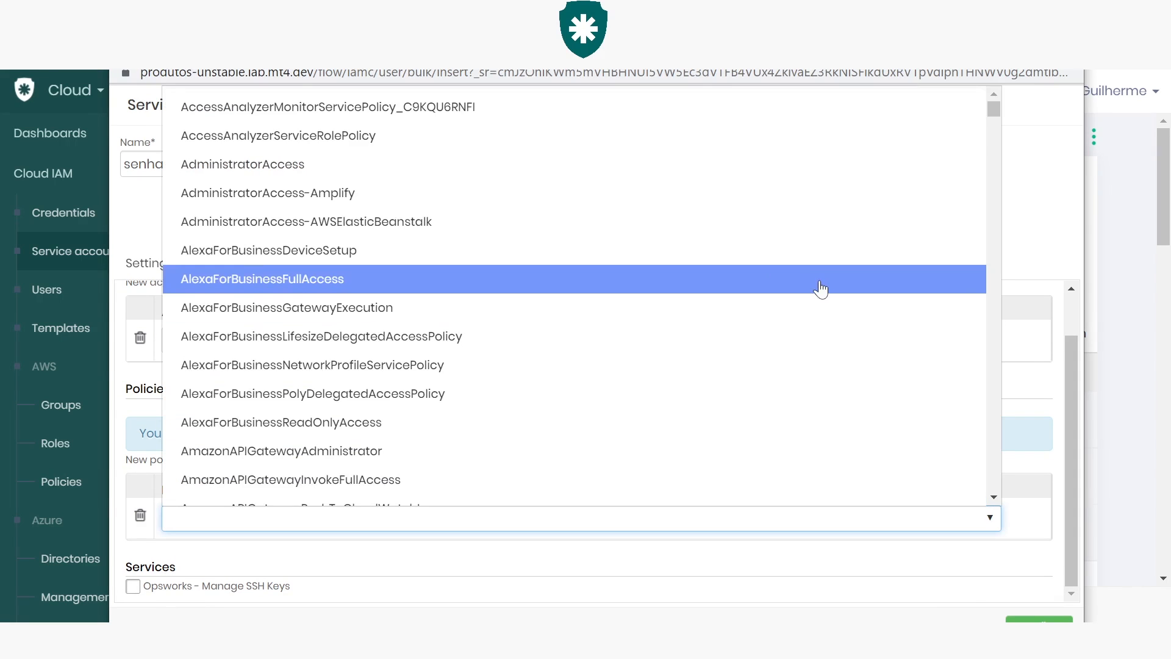
pyautogui.click(724, 223)
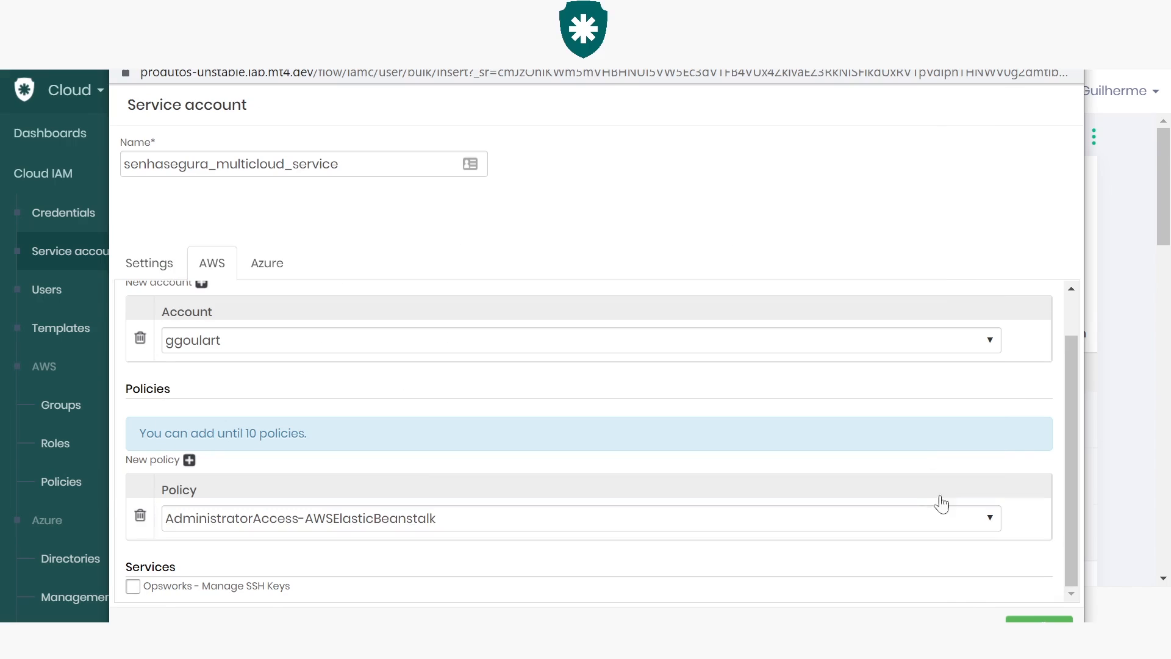
pyautogui.click(989, 526)
pyautogui.scroll(-5, 672, 427)
pyautogui.click(702, 489)
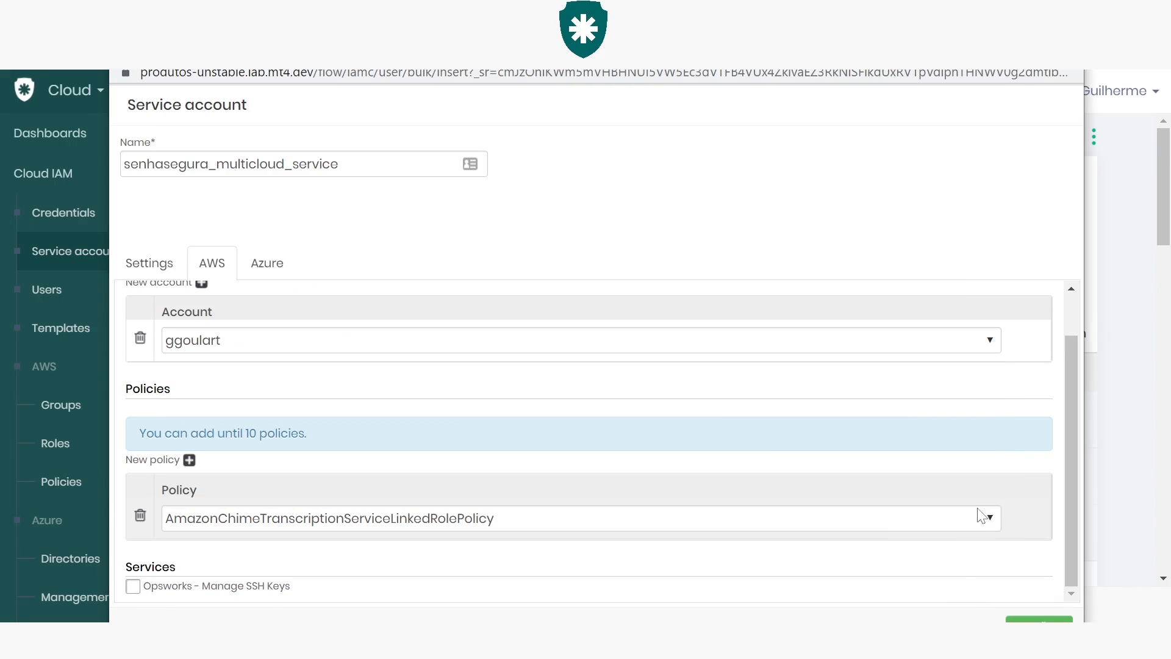
# Step: Add AmazonDetectiveFullAccess as the second AWS policy
pyautogui.click(189, 460)
pyautogui.scroll(-1, 856, 473)
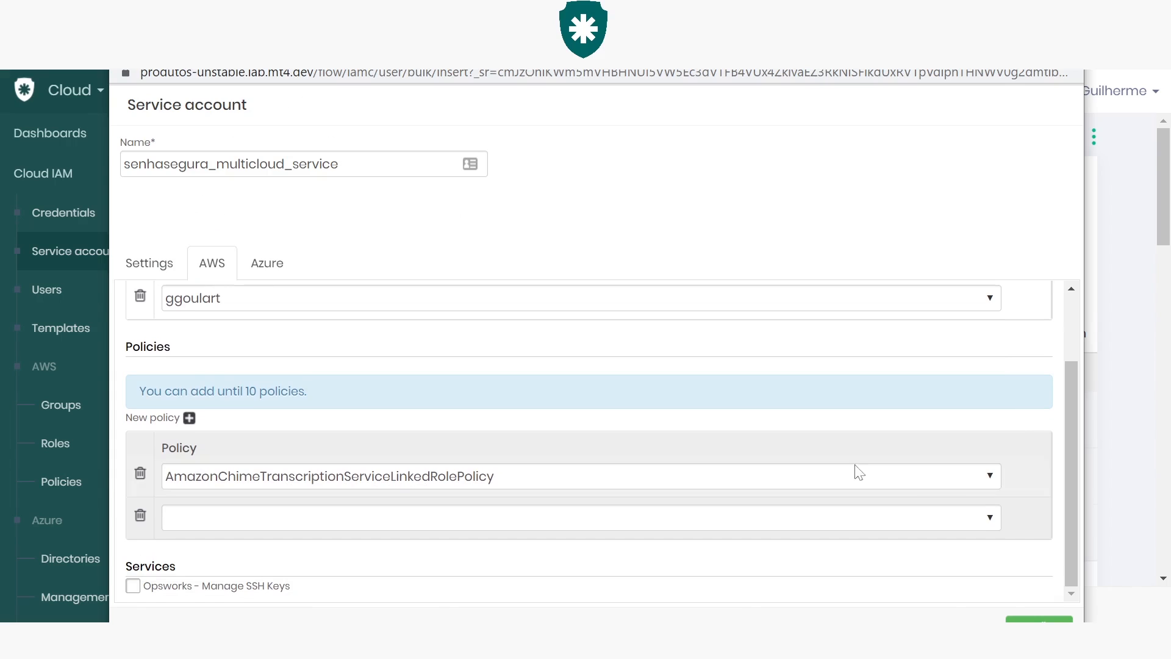
pyautogui.click(982, 516)
pyautogui.click(470, 413)
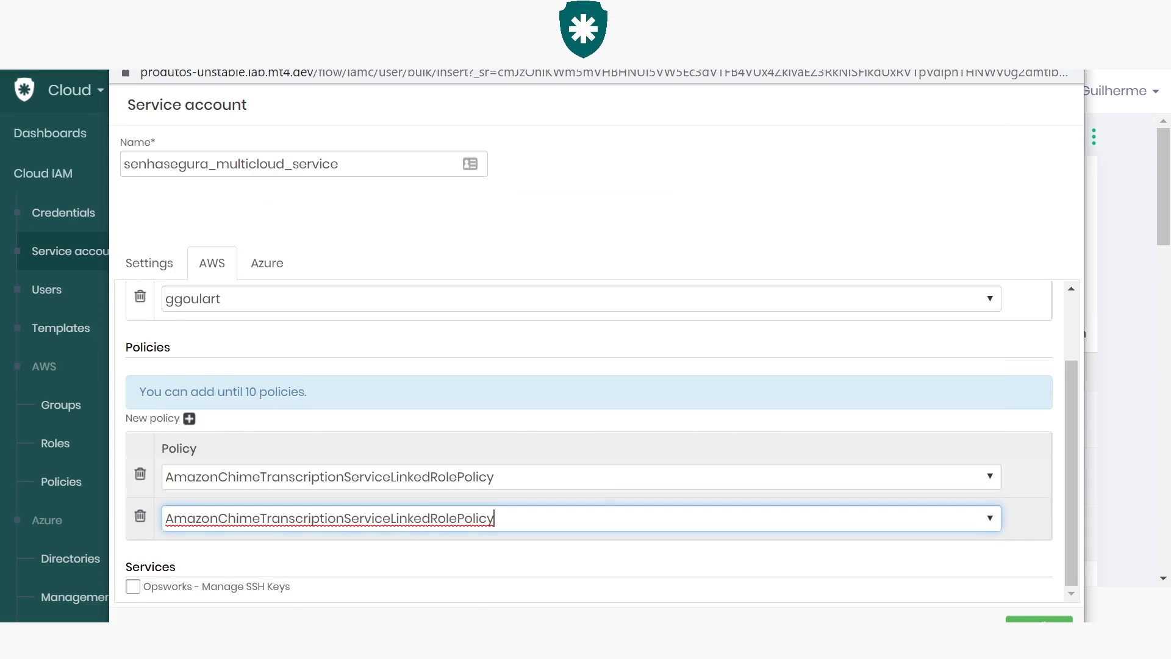
pyautogui.click(989, 518)
pyautogui.scroll(-5, 558, 373)
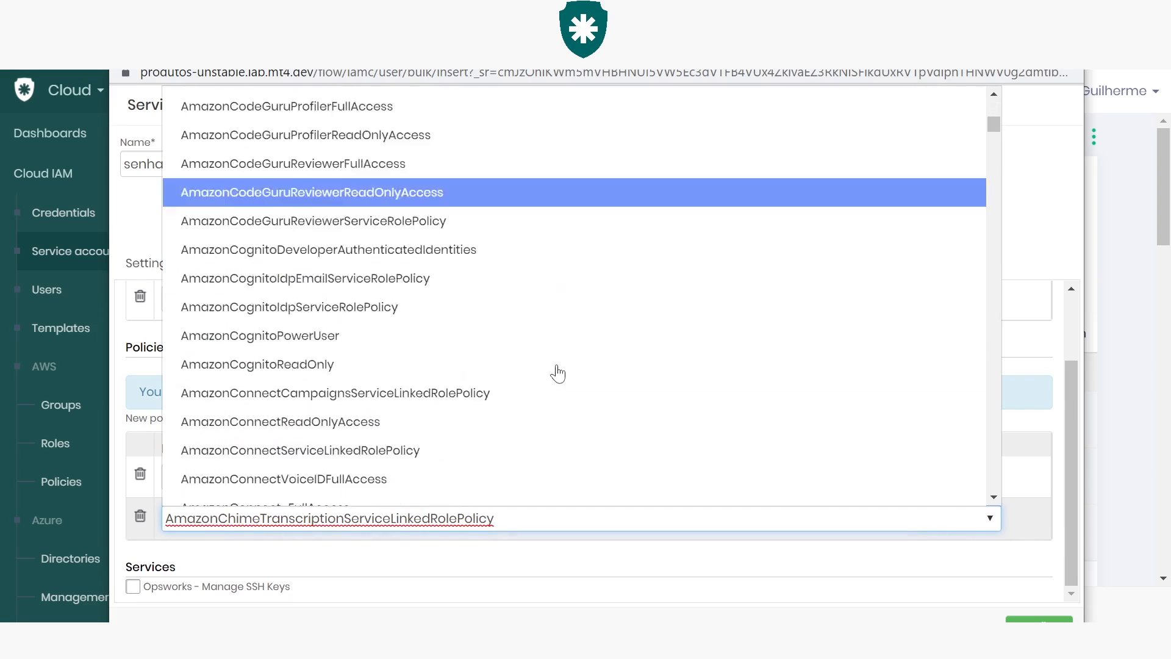
pyautogui.scroll(-3, 557, 373)
pyautogui.click(557, 374)
# Step: Add AmazonElasticContainerRegistryPublicReadOnly as the third AWS policy
pyautogui.click(190, 418)
pyautogui.scroll(-1, 356, 453)
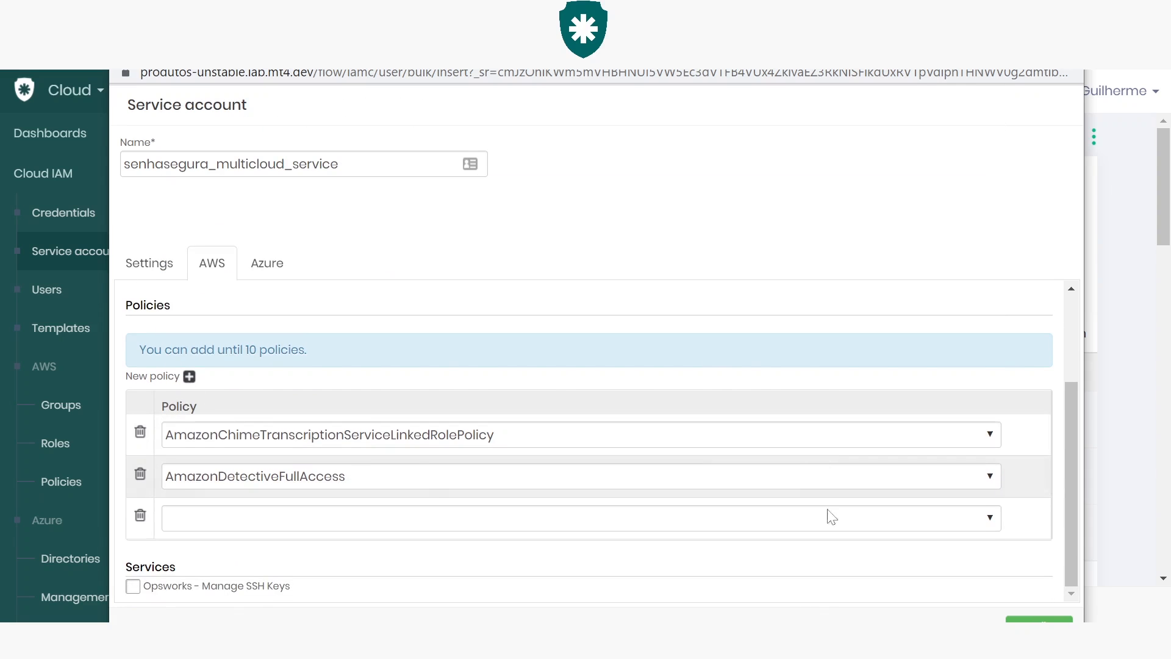
pyautogui.click(988, 518)
pyautogui.scroll(-6, 672, 350)
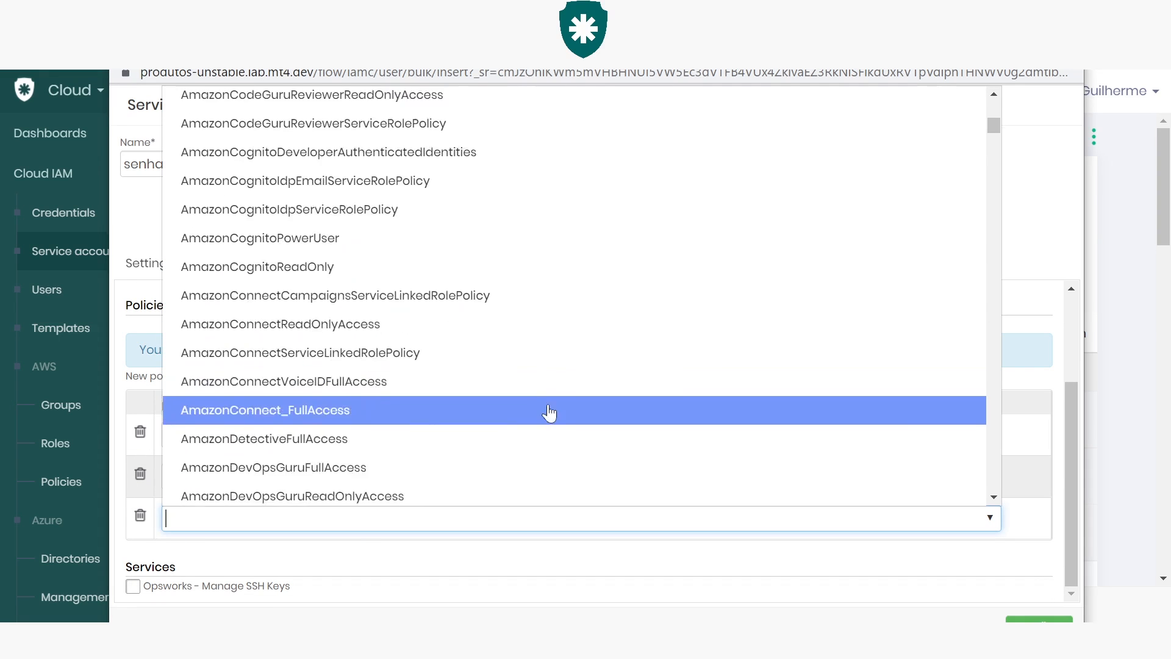
pyautogui.scroll(-8, 488, 427)
pyautogui.click(430, 421)
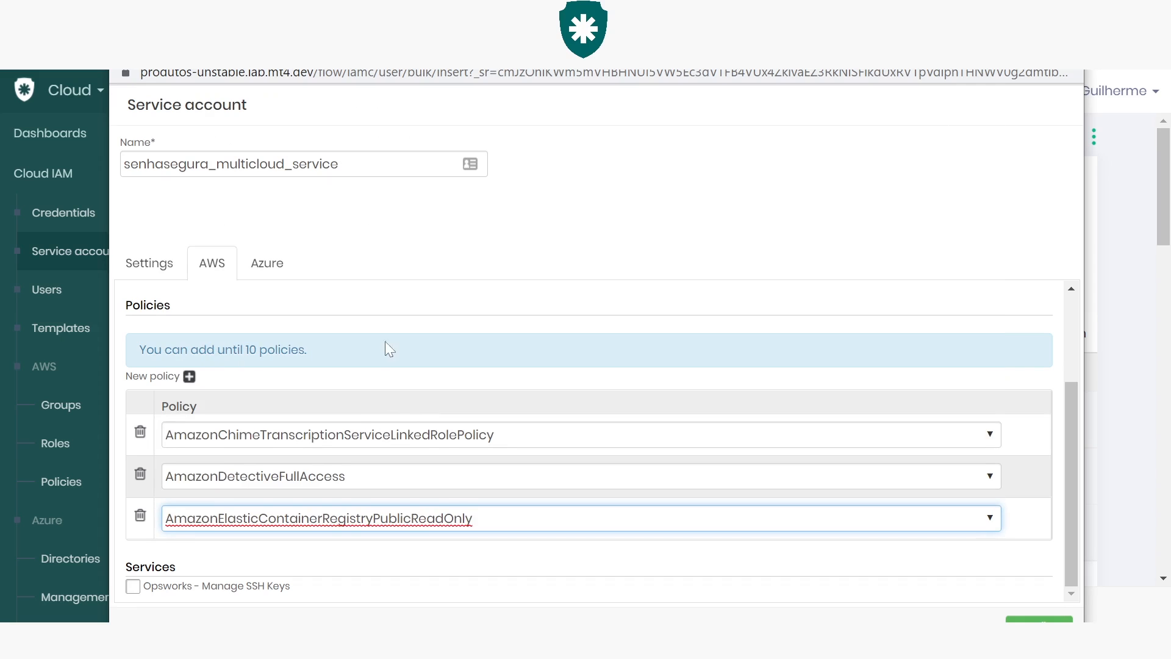
# Step: Review the account and policies configured for AWS
pyautogui.scroll(2, 354, 403)
pyautogui.scroll(-2, 344, 428)
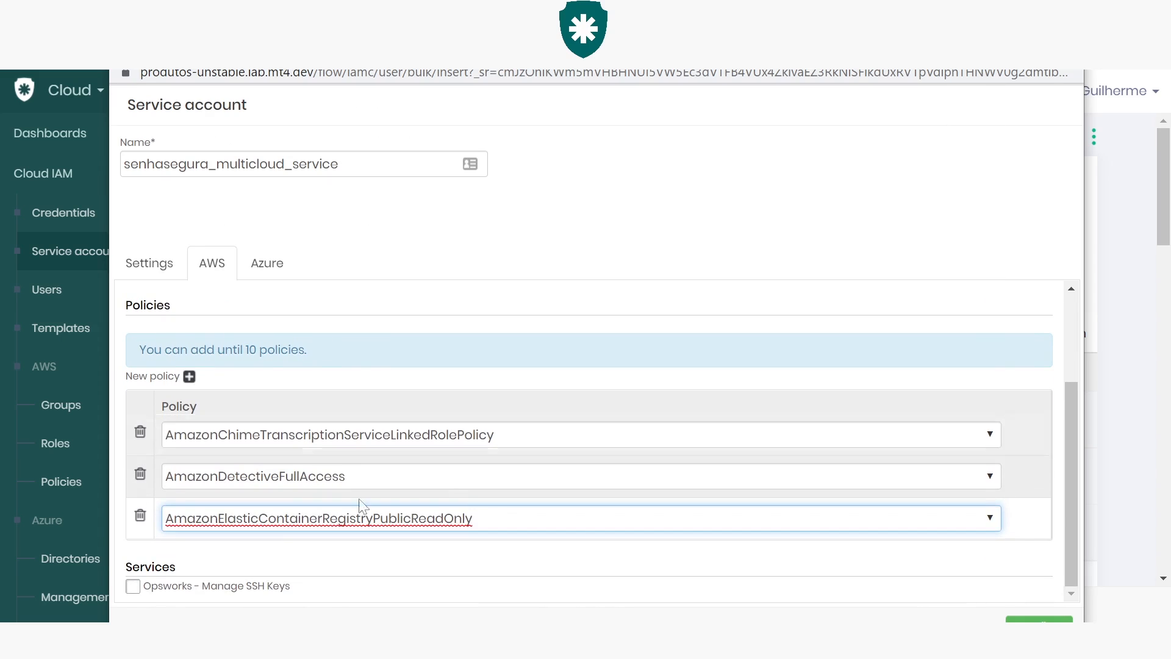
pyautogui.scroll(2, 319, 435)
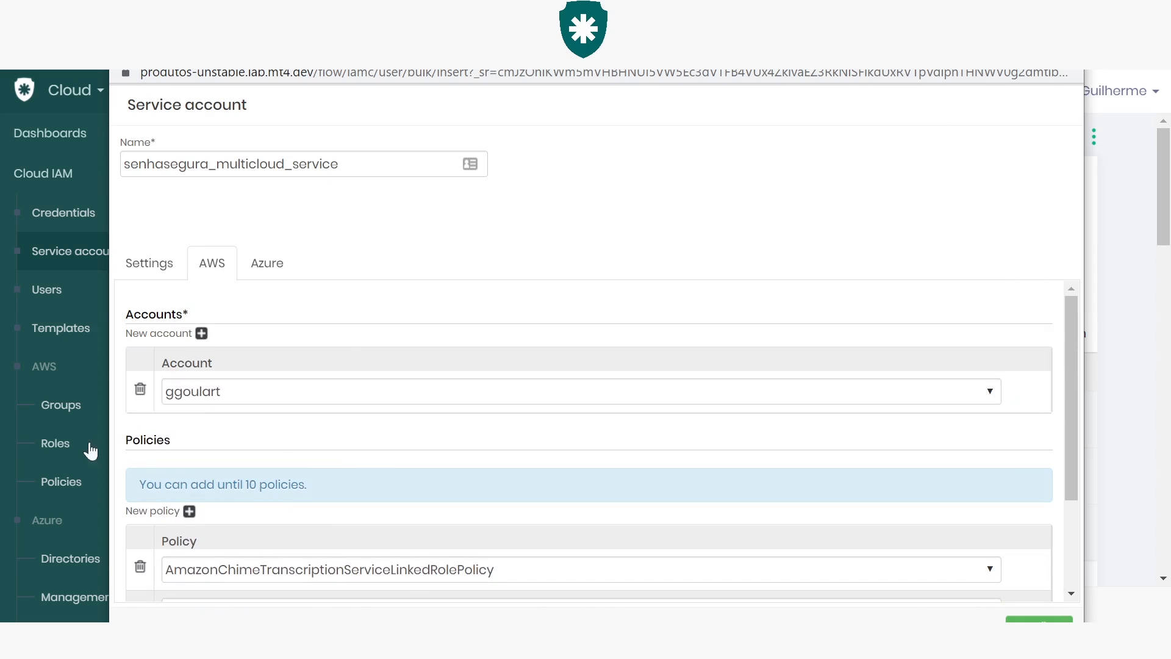
pyautogui.scroll(-2, 255, 424)
pyautogui.scroll(2, 287, 364)
pyautogui.scroll(-2, 293, 369)
pyautogui.scroll(2, 293, 369)
pyautogui.moveTo(221, 391); pyautogui.dragTo(166, 398)
pyautogui.click(250, 435)
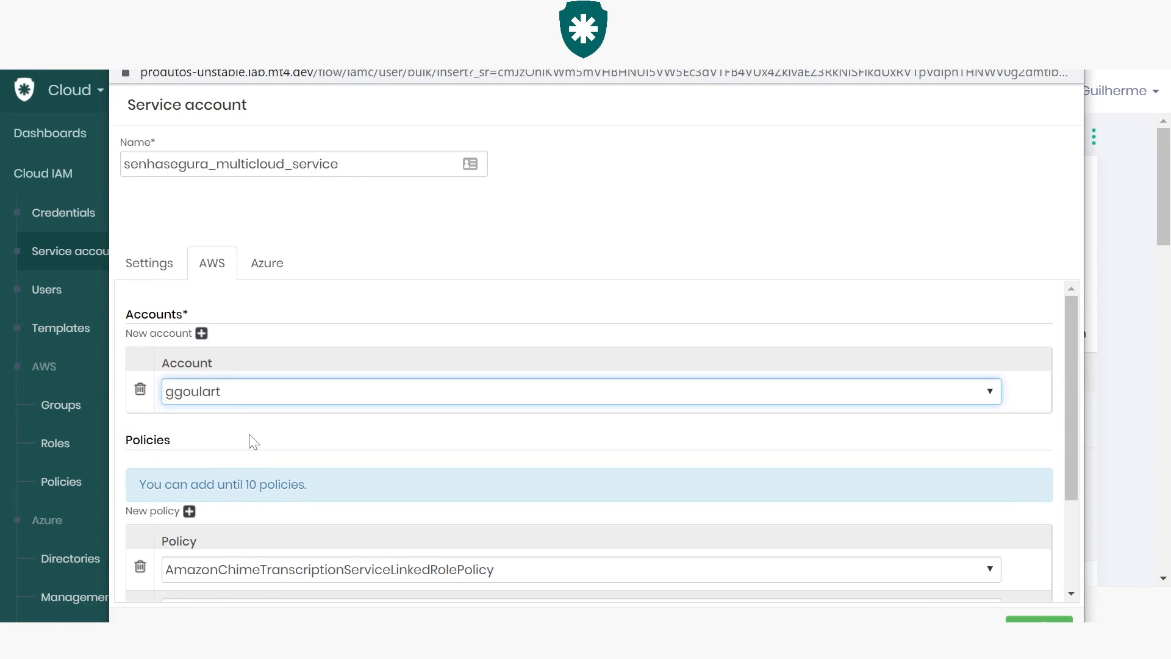
# Step: For Azure, select the API permissions Incident.ReadWrite.All, AzureEventGridSecureWebhook, AdvancedHunting.Read.All, Score.Read.All and Vulnerability.Read.All
pyautogui.click(274, 267)
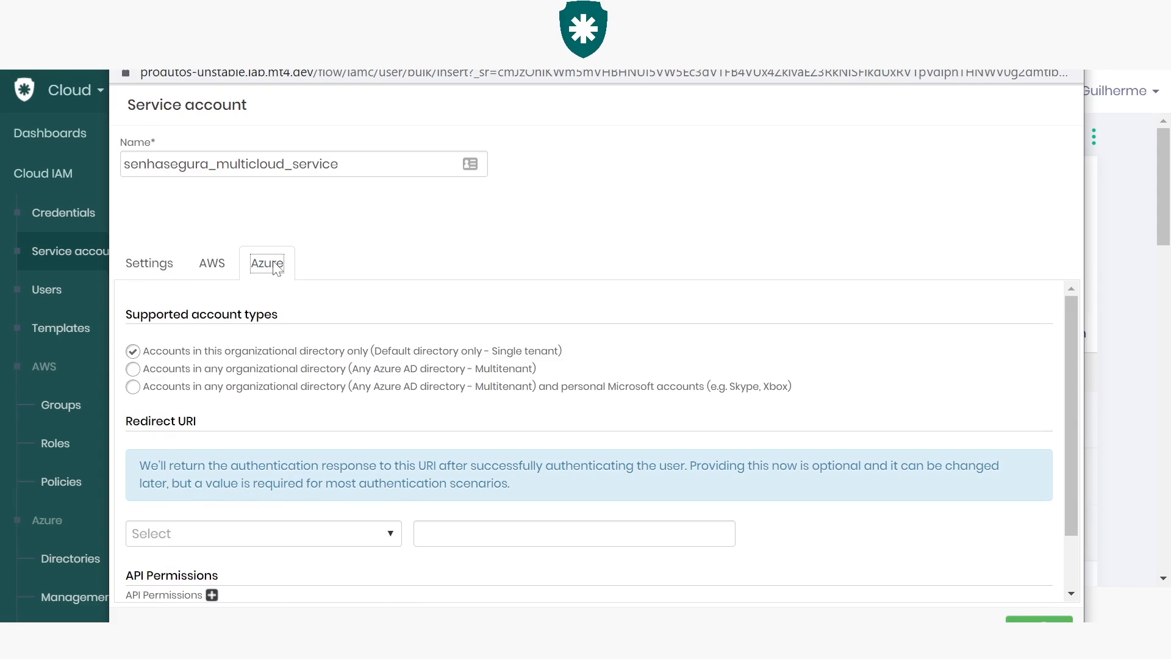
pyautogui.click(126, 315)
pyautogui.scroll(-2, 255, 366)
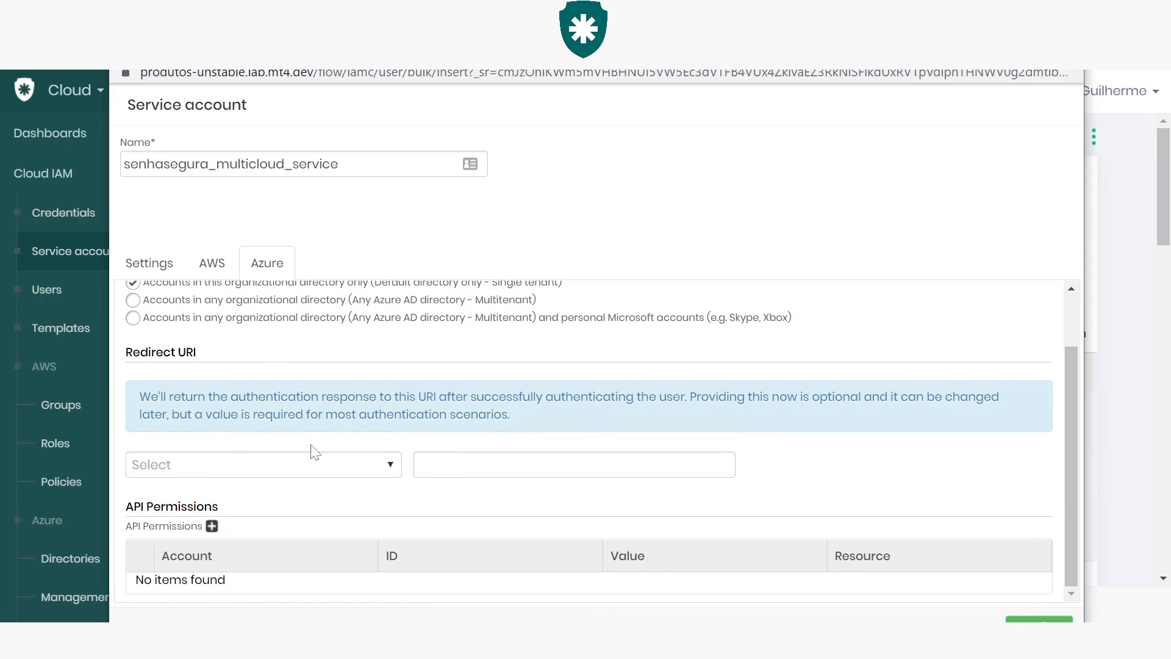
pyautogui.click(211, 526)
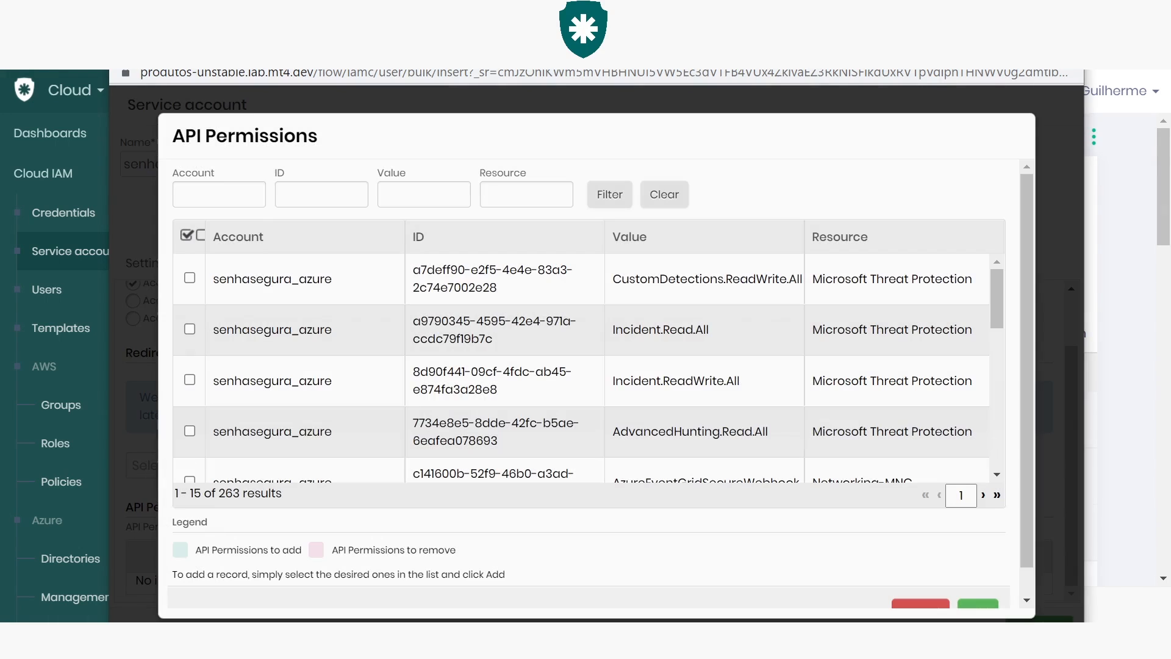
pyautogui.click(251, 377)
pyautogui.scroll(-3, 276, 328)
pyautogui.click(279, 313)
pyautogui.scroll(3, 278, 341)
pyautogui.click(269, 423)
pyautogui.scroll(-5, 311, 408)
pyautogui.click(328, 354)
pyautogui.click(314, 407)
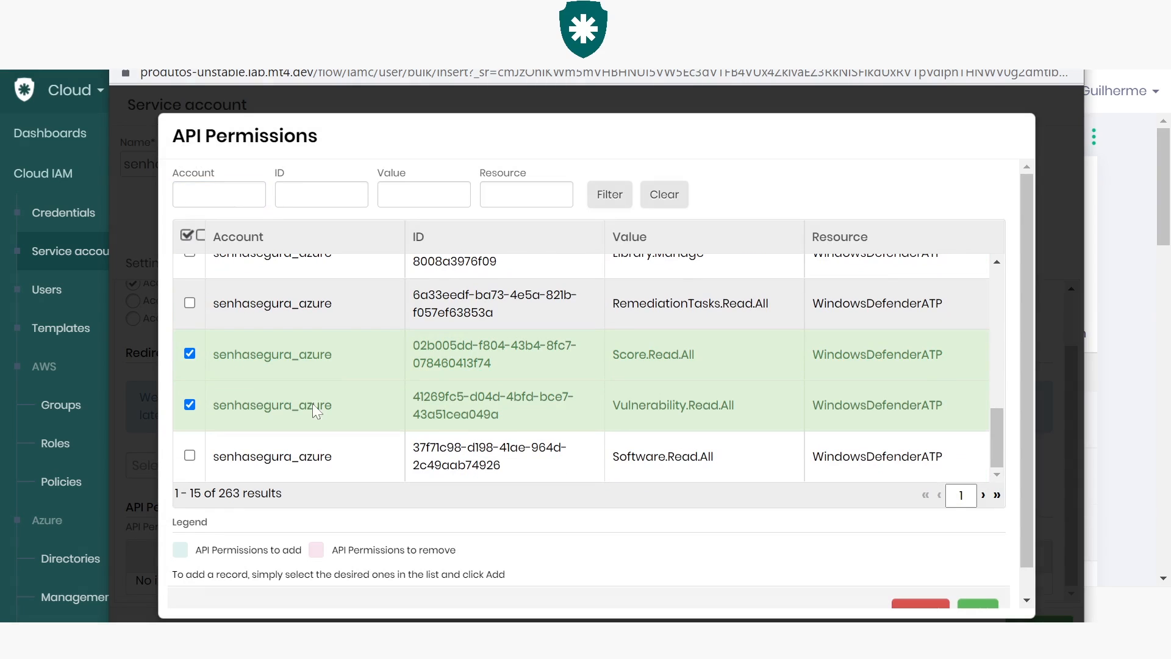
# Step: Also select Member.Read.Hidden on page 6 of the API permissions and add all selected permissions to the service account
pyautogui.click(983, 495)
pyautogui.click(983, 495)
pyautogui.click(983, 496)
pyautogui.doubleClick(983, 495)
pyautogui.click(576, 453)
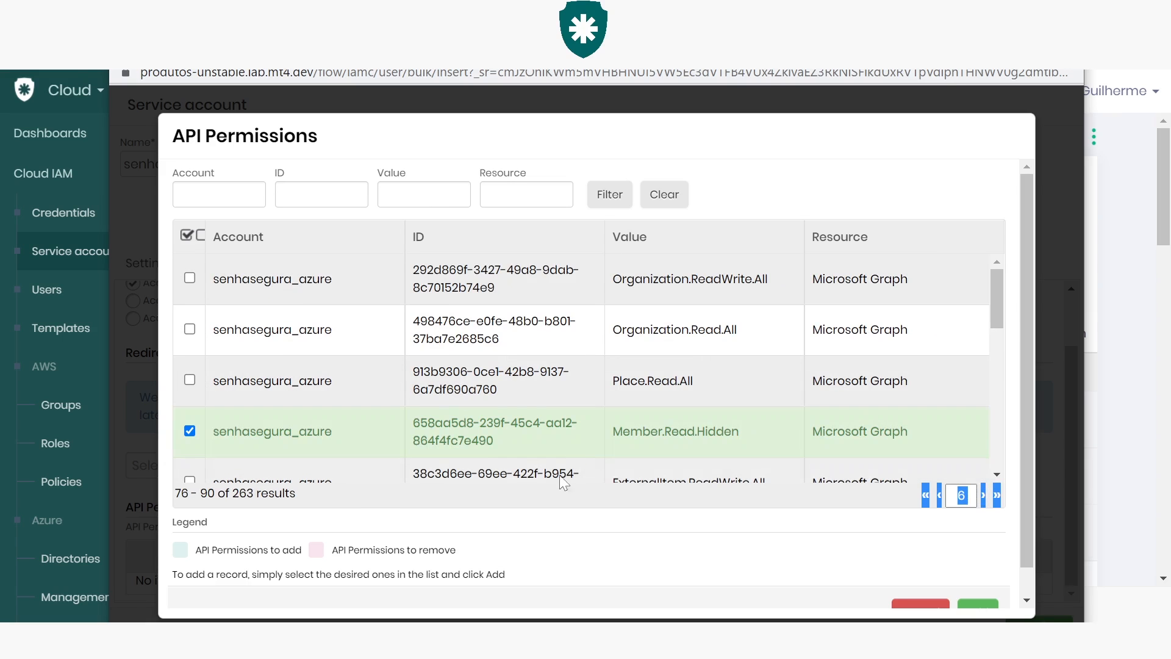
pyautogui.scroll(-1, 570, 552)
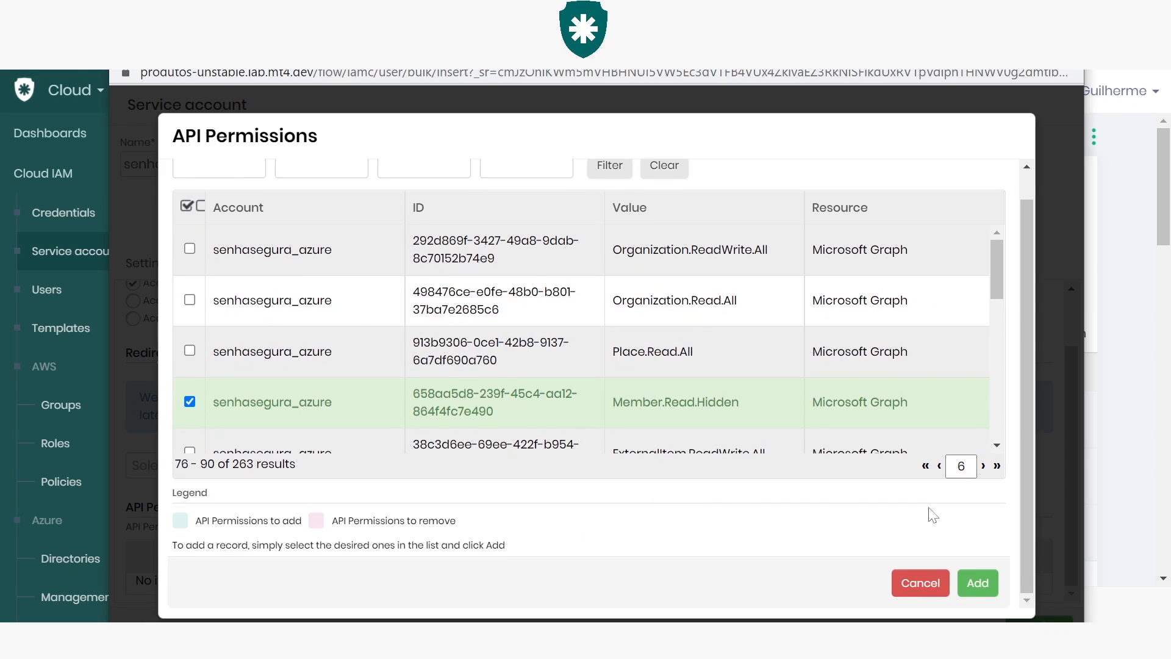
pyautogui.click(978, 583)
pyautogui.scroll(-5, 427, 476)
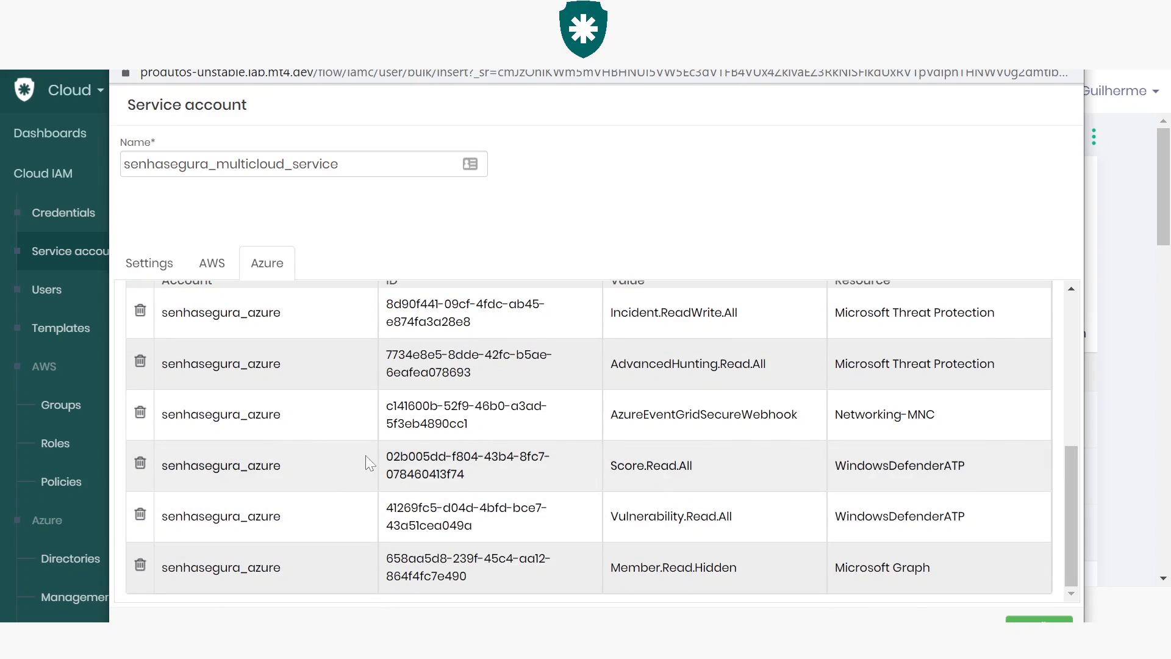
pyautogui.scroll(5, 365, 452)
pyautogui.scroll(-5, 384, 440)
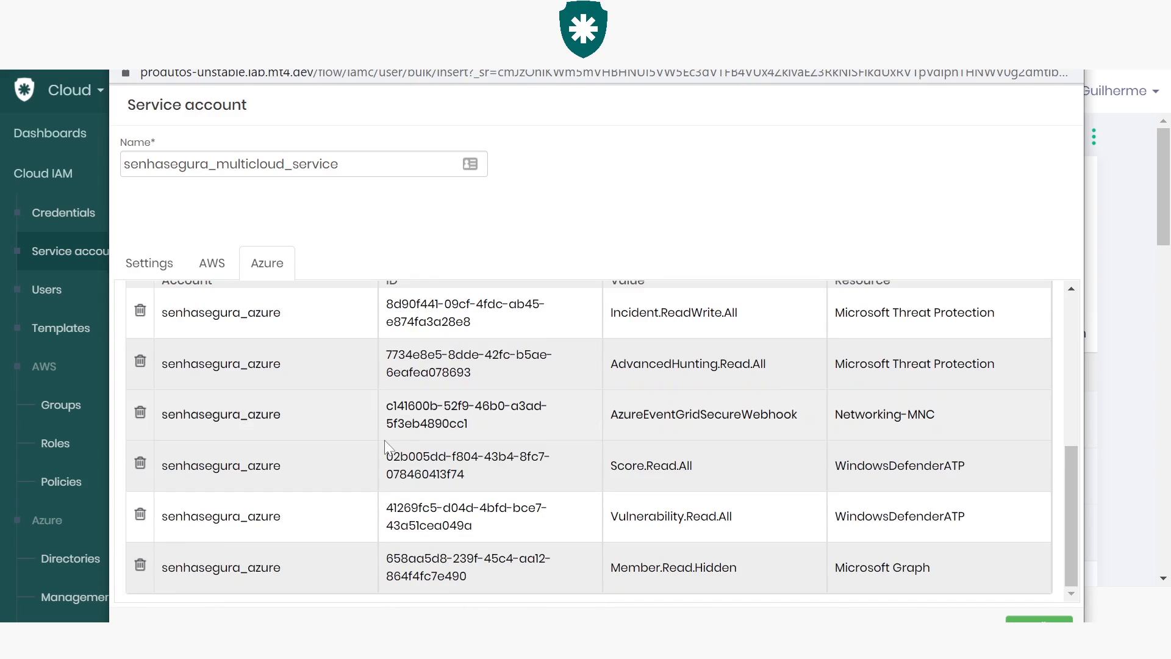
pyautogui.scroll(5, 380, 432)
pyautogui.scroll(-5, 378, 437)
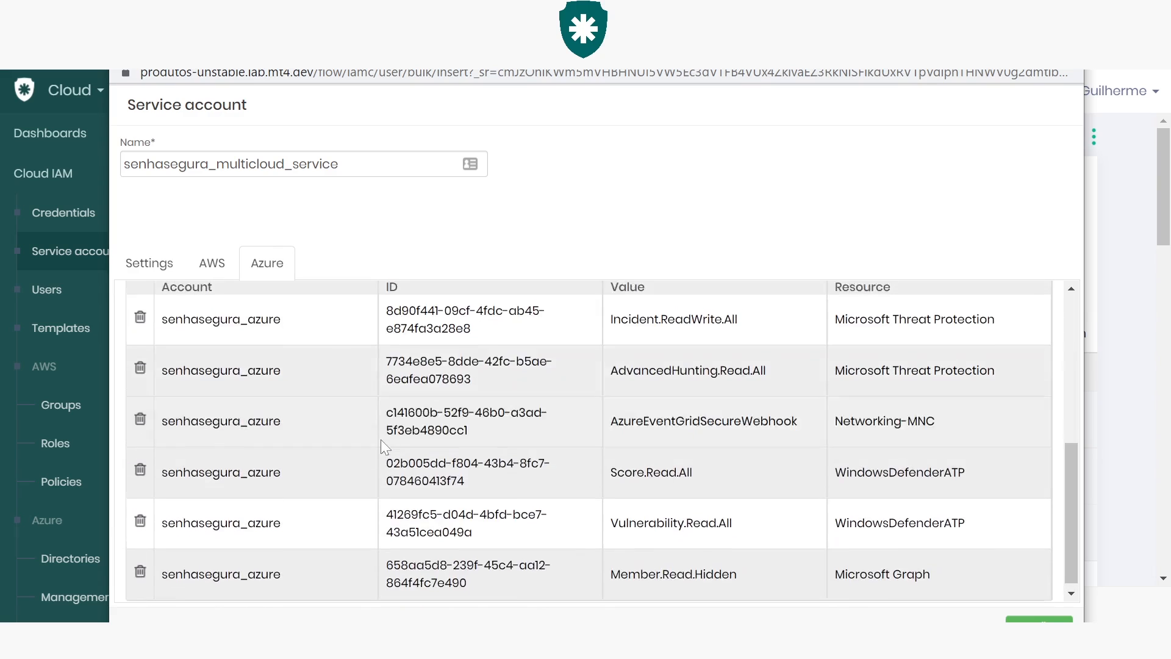